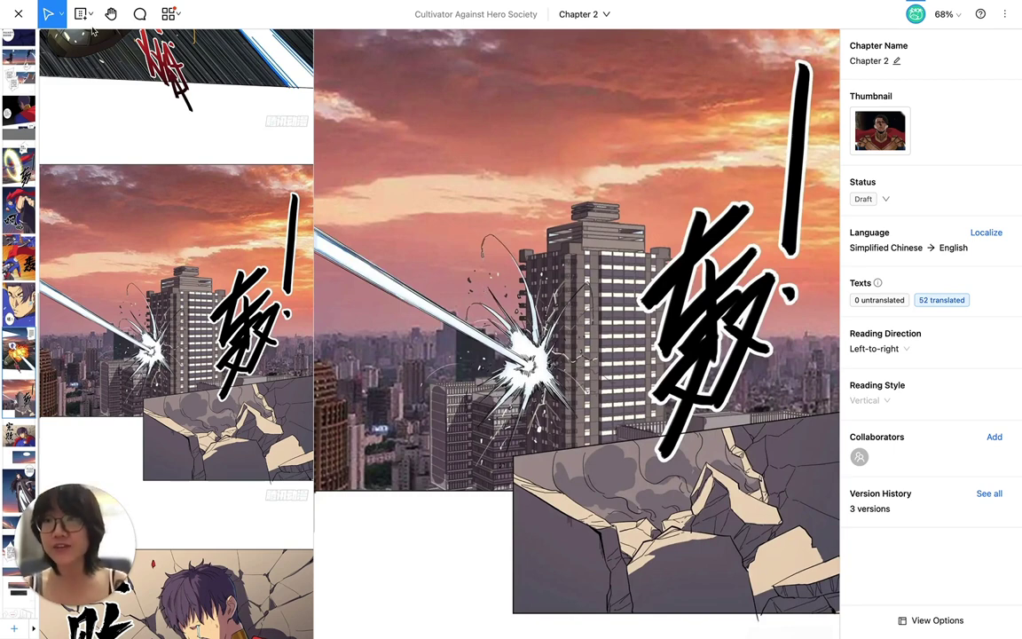
Start a new patch from the add menu and the patch tool.
{"action": "left_click", "coordinate": [82, 14]}
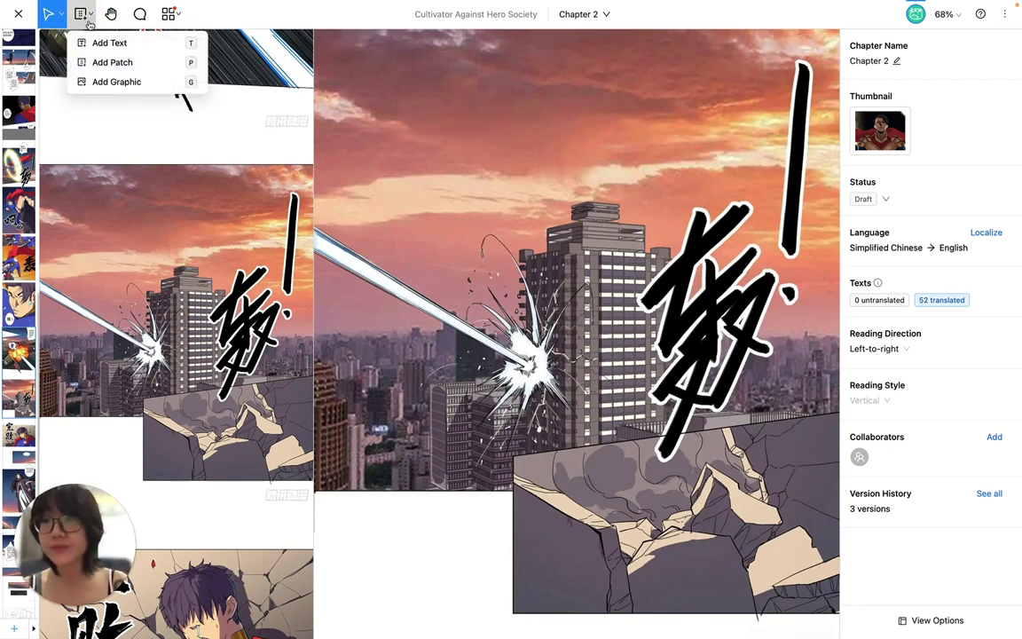
{"action": "left_click", "coordinate": [167, 62]}
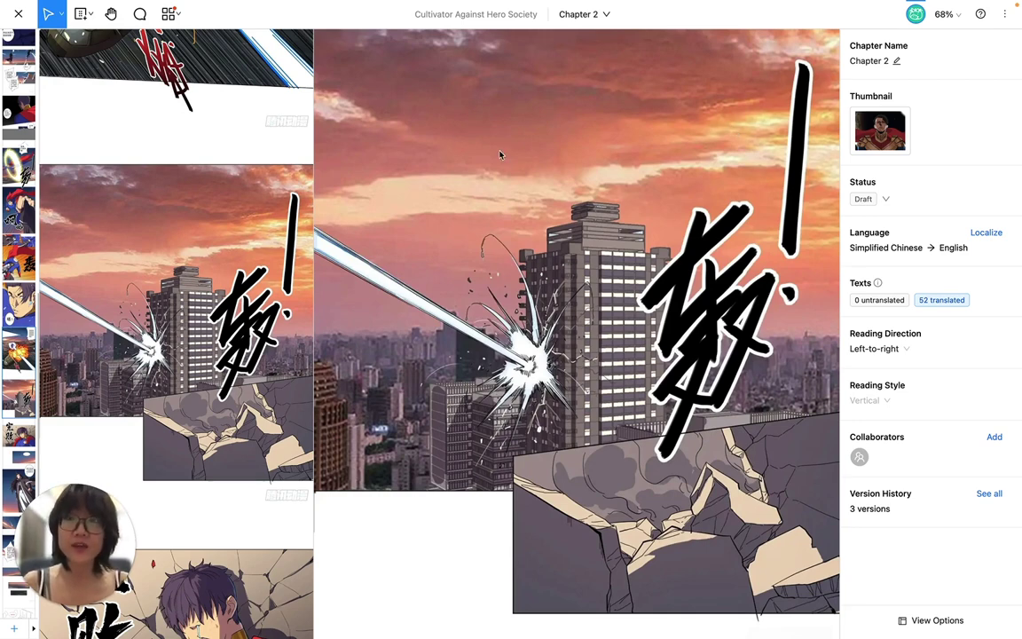
{"action": "key", "text": "p"}
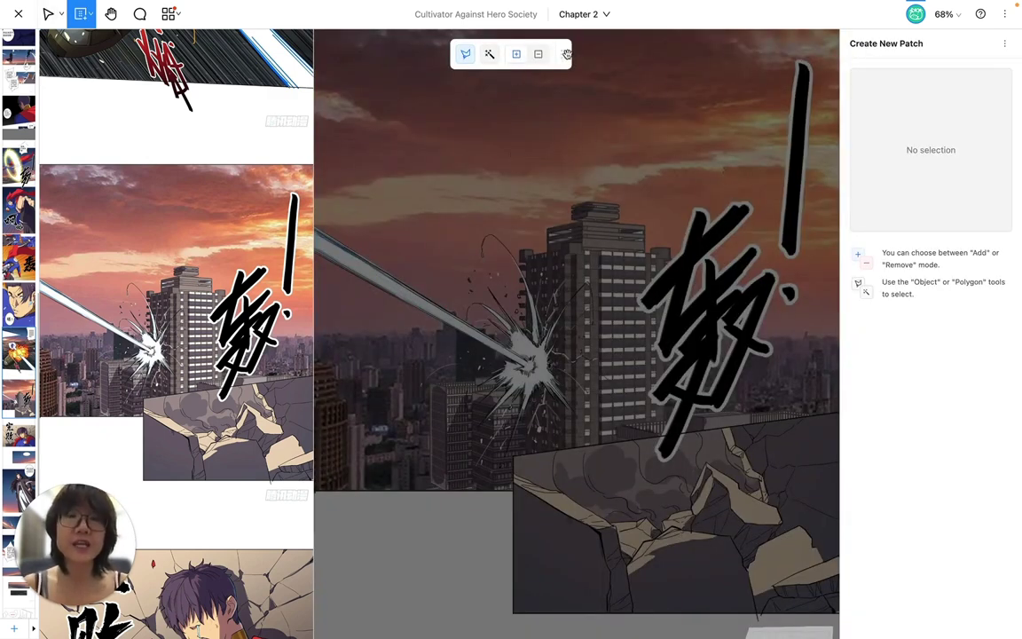
Box in the black sound-effect lettering with the object (wand) selection tool to mask it.
{"action": "left_click_drag", "start_coordinate": [567, 54], "coordinate": [642, 79]}
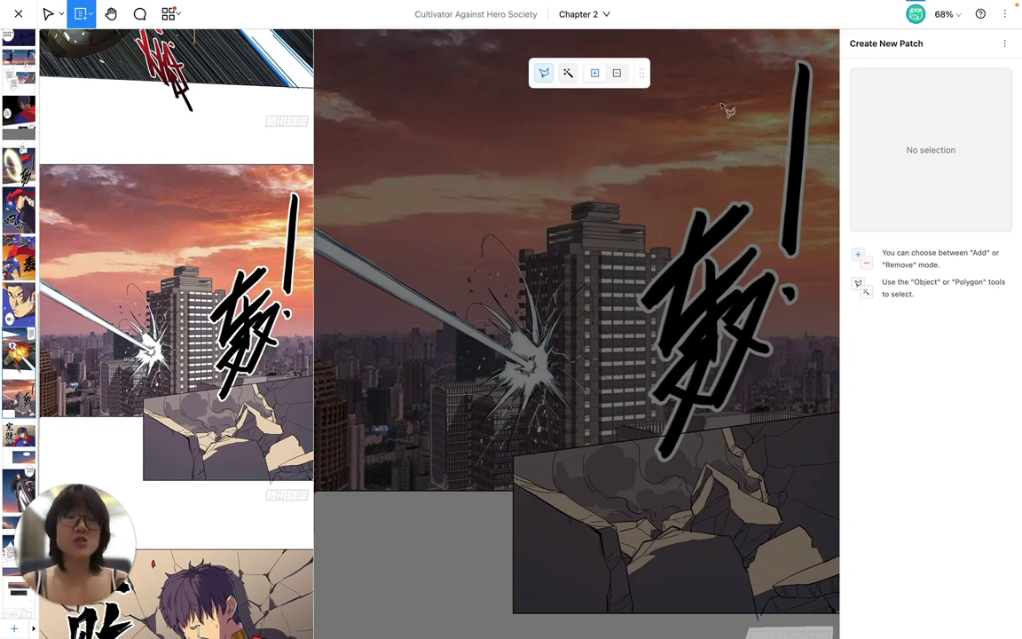
{"action": "left_click", "coordinate": [568, 74]}
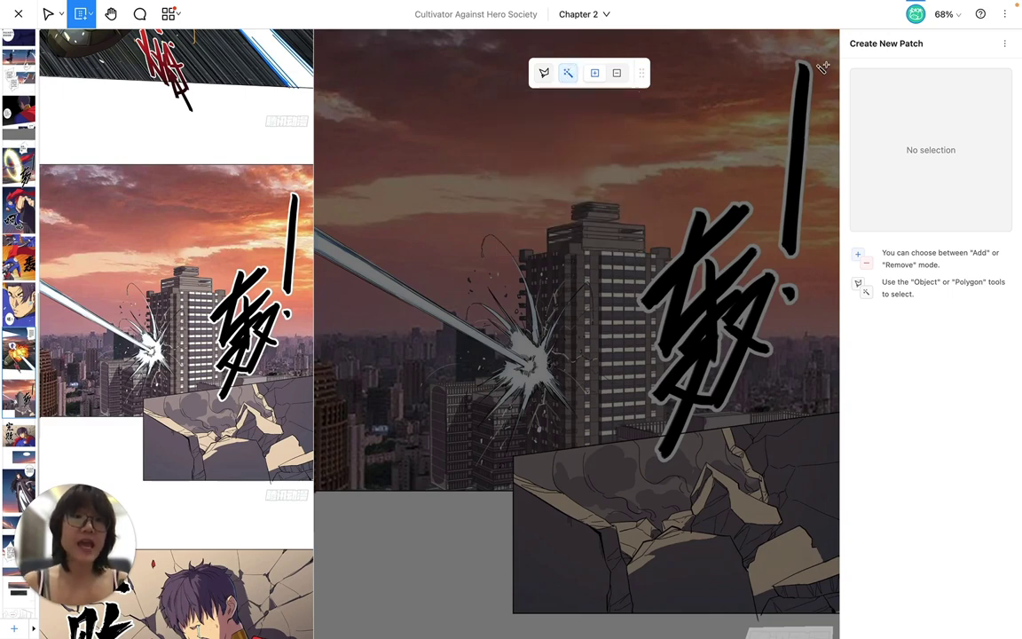
{"action": "left_click_drag", "start_coordinate": [817, 70], "coordinate": [648, 432]}
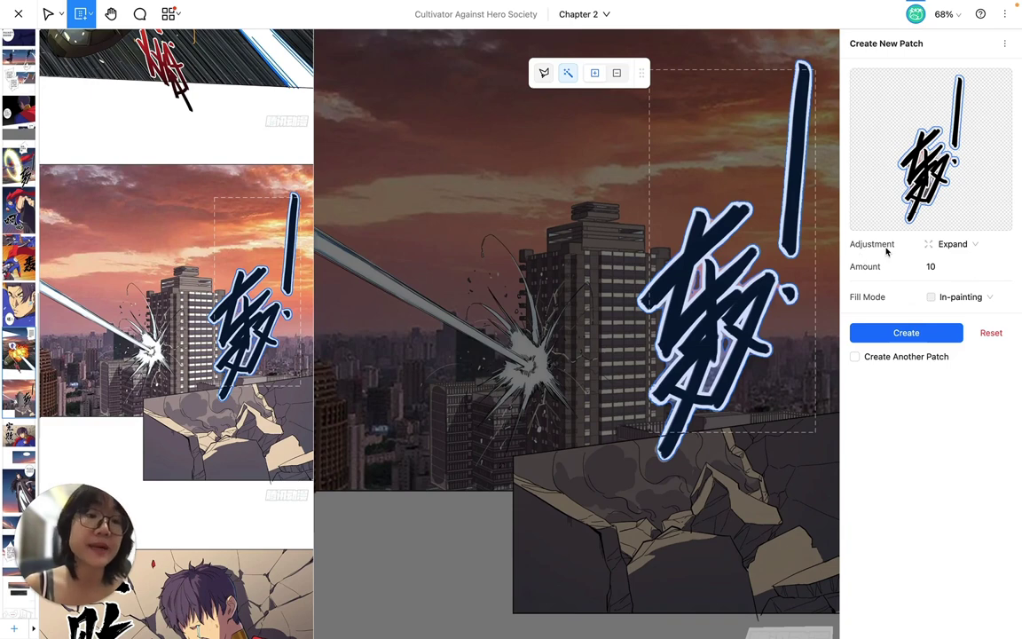
{"action": "left_click", "coordinate": [956, 245]}
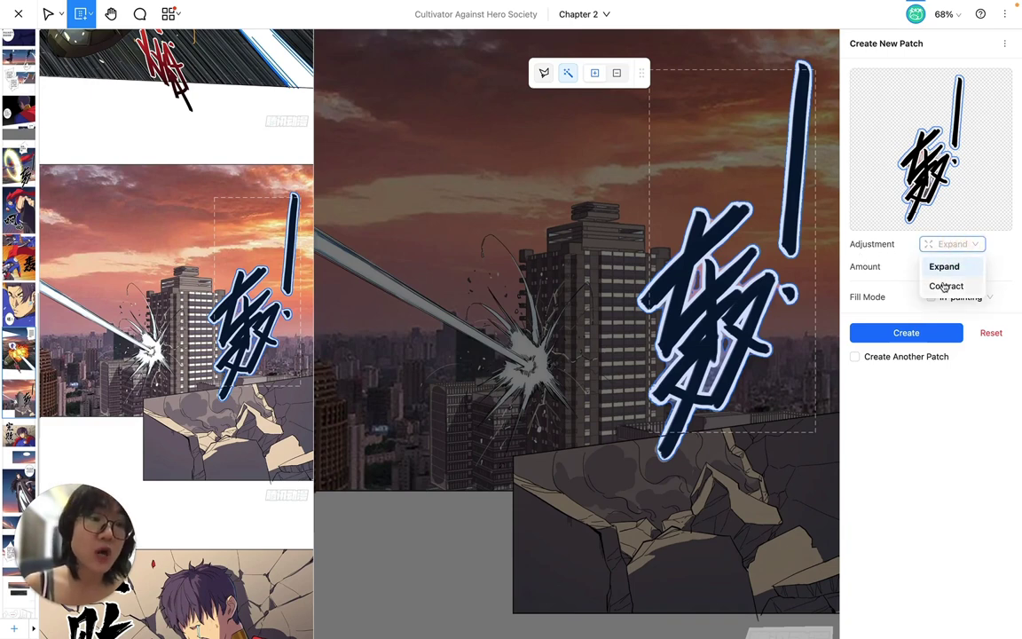
{"action": "left_click", "coordinate": [981, 248]}
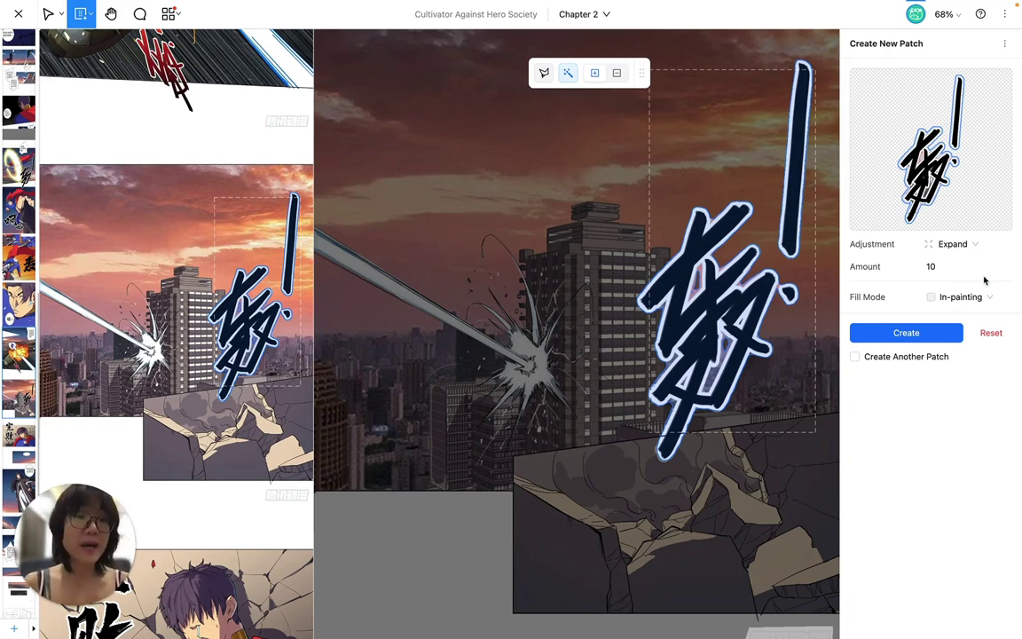
Keep Fill Mode on In-painting and create the patch, replacing the lettering with sky and skyline.
{"action": "scroll", "coordinate": [794, 444], "scroll_direction": "down", "scroll_amount": 15}
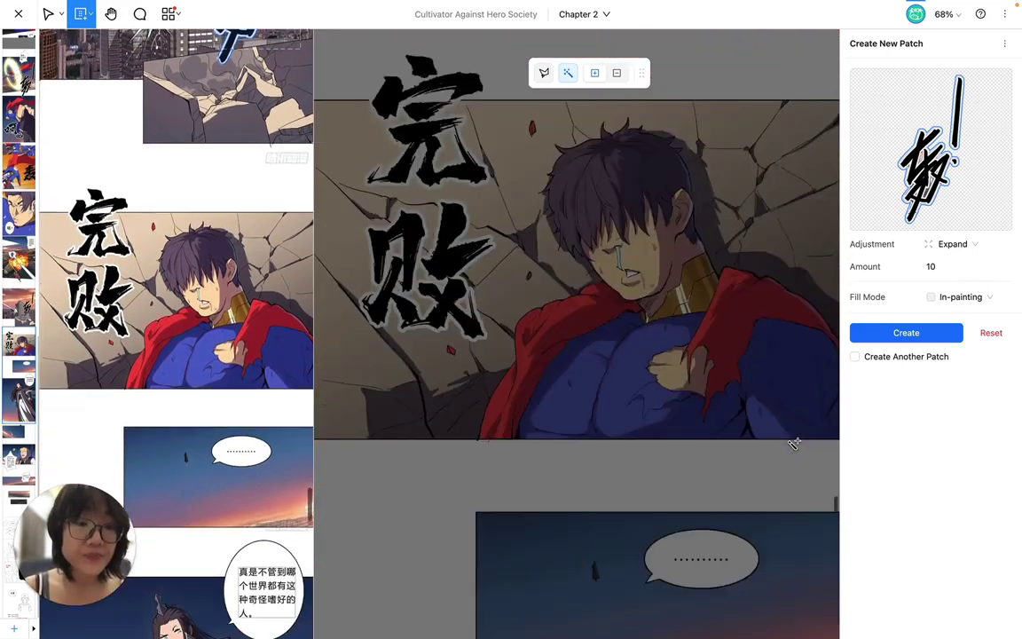
{"action": "scroll", "coordinate": [794, 444], "scroll_direction": "down", "scroll_amount": 2}
{"action": "scroll", "coordinate": [723, 390], "scroll_direction": "down", "scroll_amount": 2}
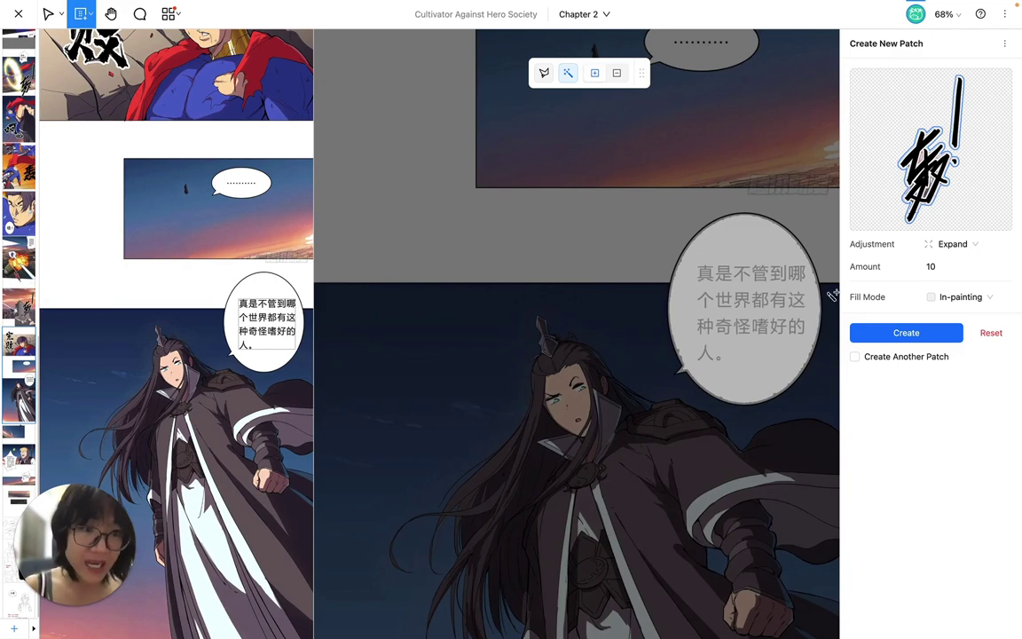
{"action": "scroll", "coordinate": [701, 248], "scroll_direction": "up", "scroll_amount": 6}
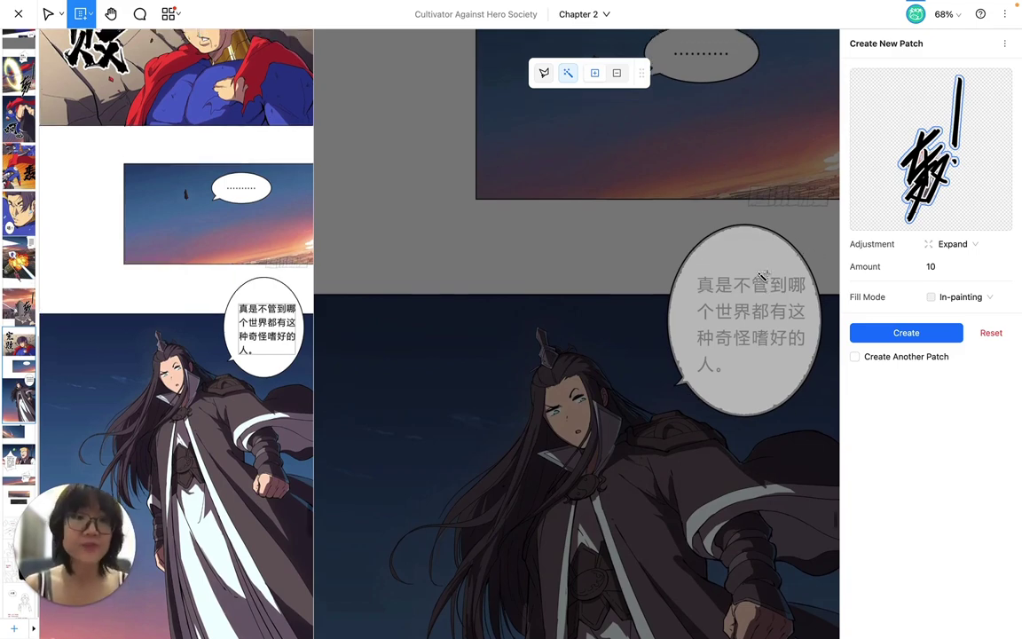
{"action": "scroll", "coordinate": [763, 275], "scroll_direction": "up", "scroll_amount": 5}
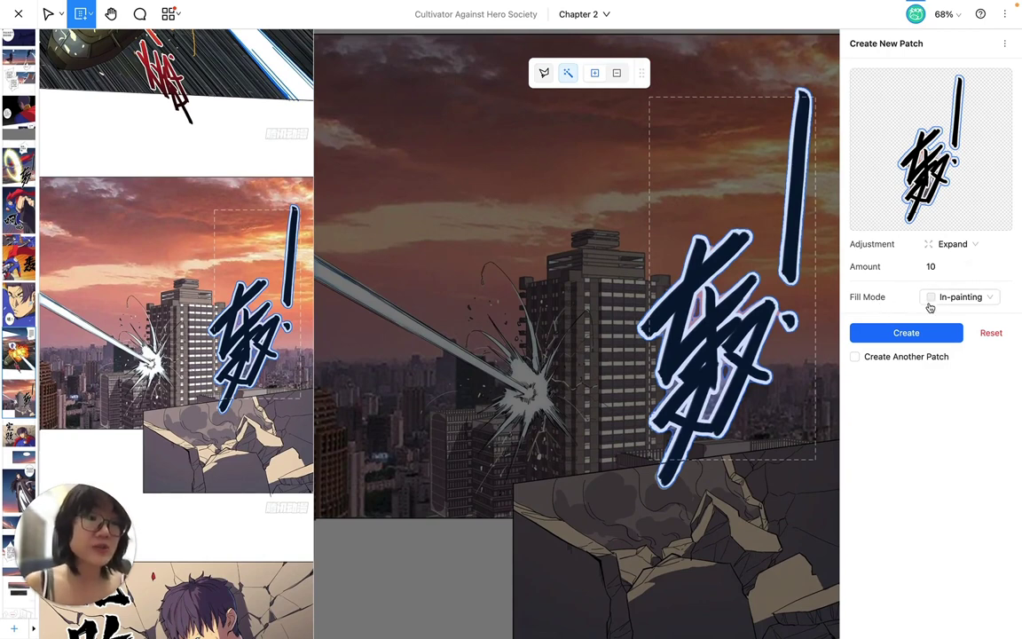
{"action": "left_click", "coordinate": [960, 299]}
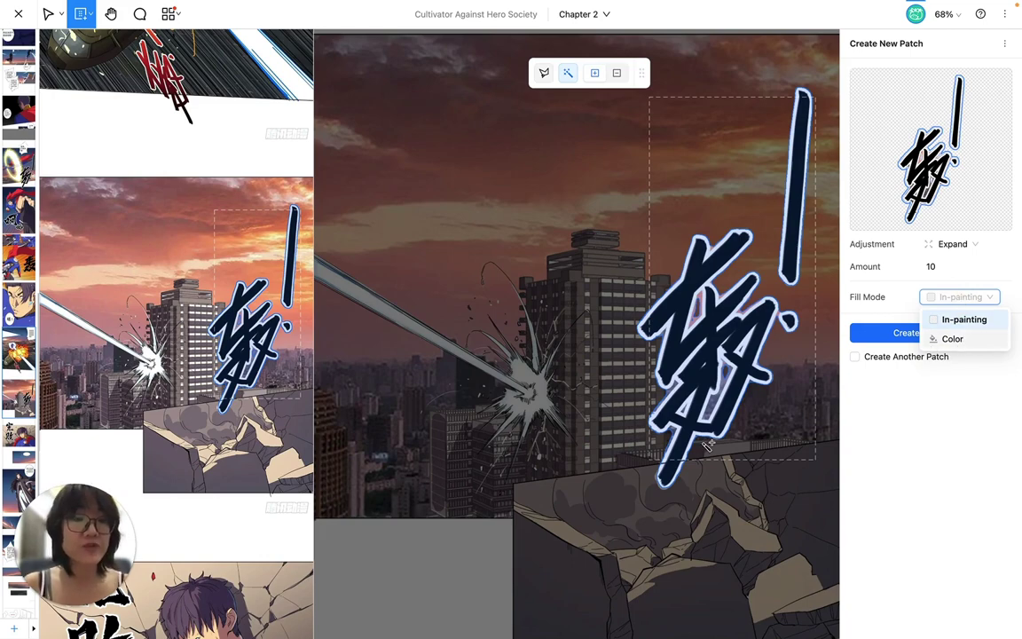
{"action": "scroll", "coordinate": [637, 401], "scroll_direction": "down", "scroll_amount": 15}
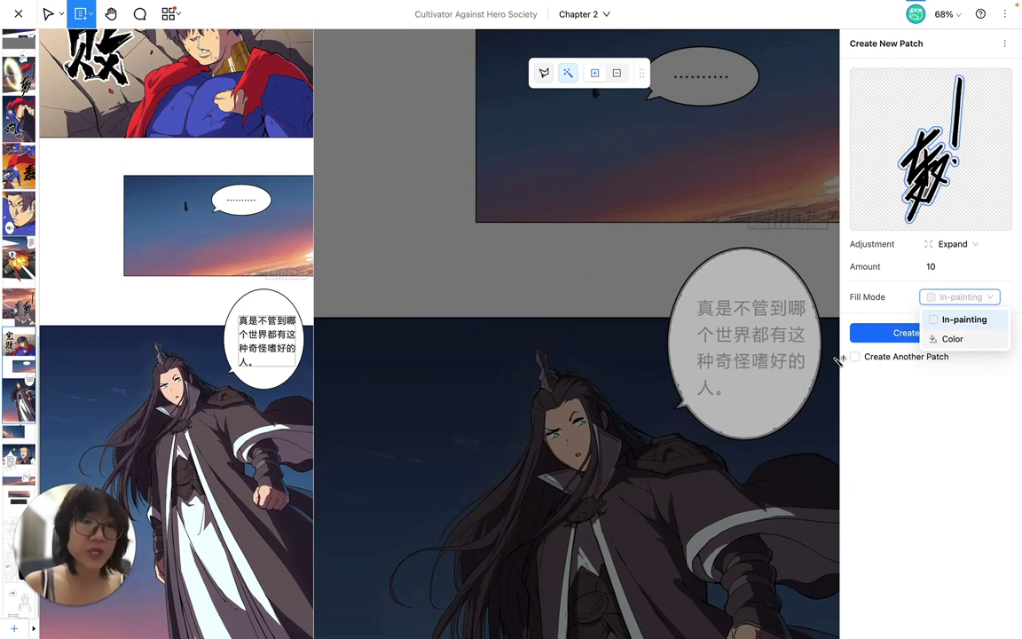
{"action": "scroll", "coordinate": [763, 311], "scroll_direction": "up", "scroll_amount": 5}
{"action": "scroll", "coordinate": [772, 306], "scroll_direction": "up", "scroll_amount": 3}
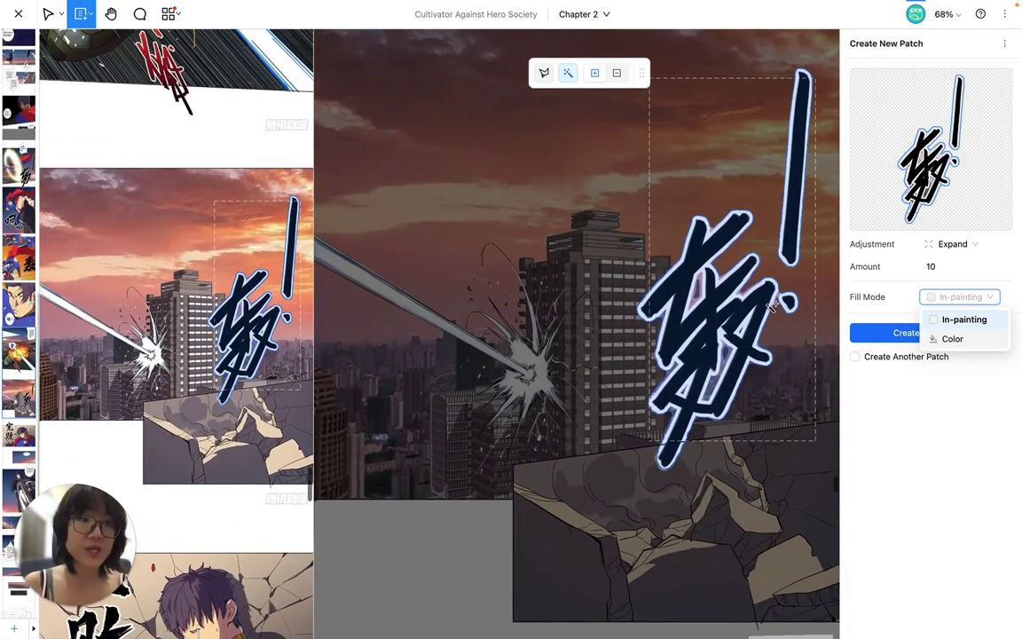
{"action": "left_click", "coordinate": [994, 322]}
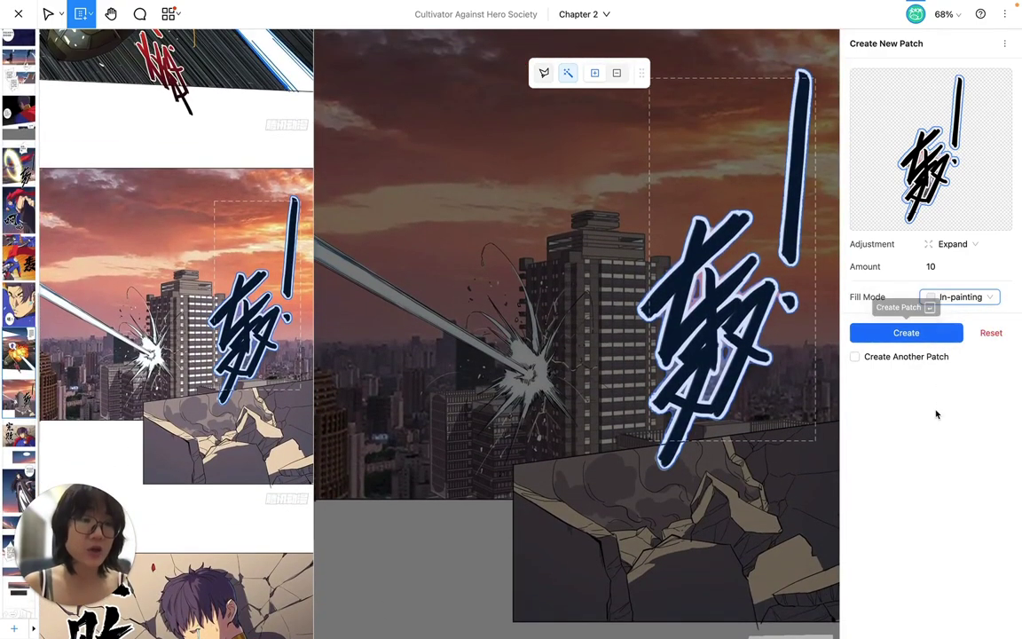
{"action": "key", "text": "space"}
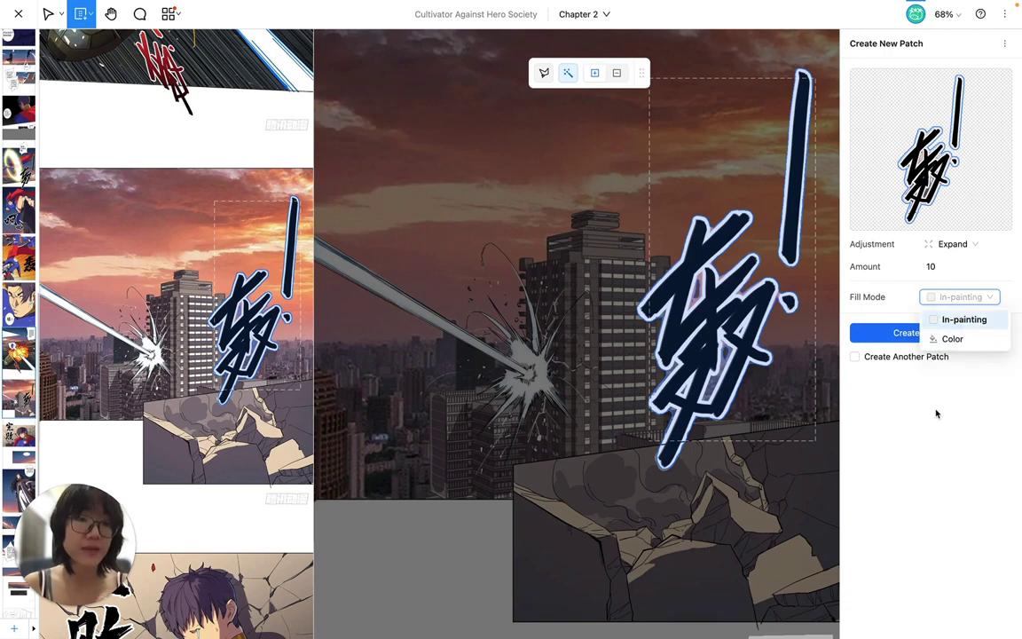
{"action": "left_click", "coordinate": [884, 338]}
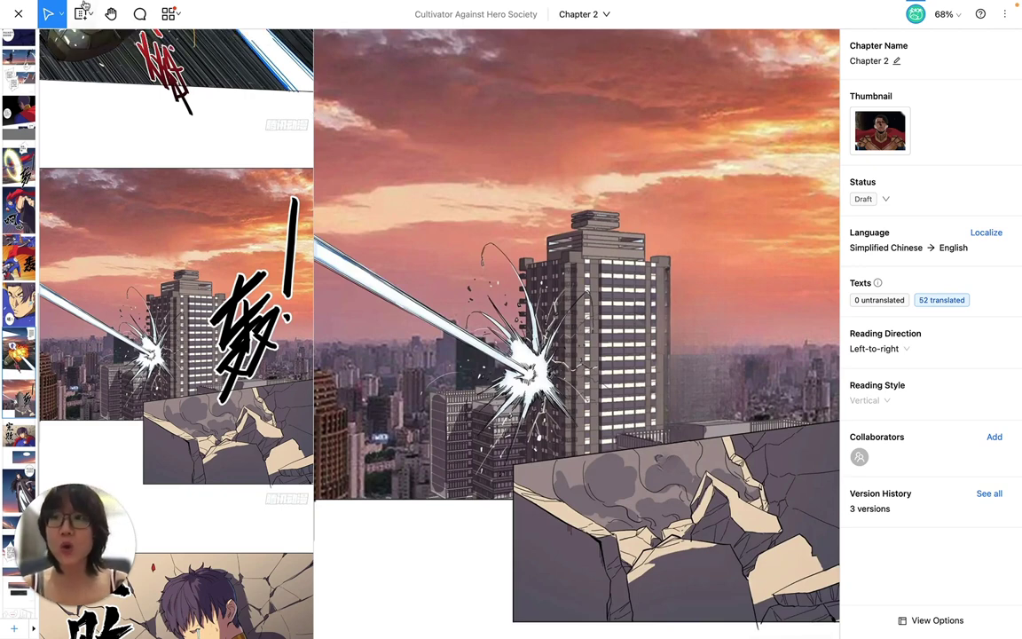
Select the in-painted patch using Select Patch and delete it to restore the black lettering.
{"action": "left_click", "coordinate": [56, 15]}
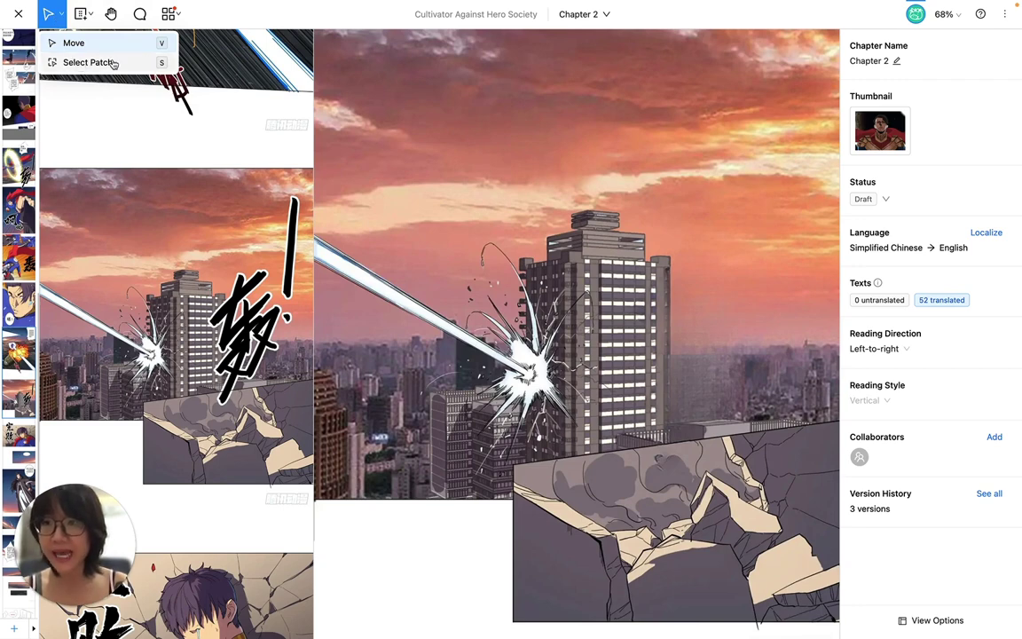
{"action": "left_click", "coordinate": [79, 64]}
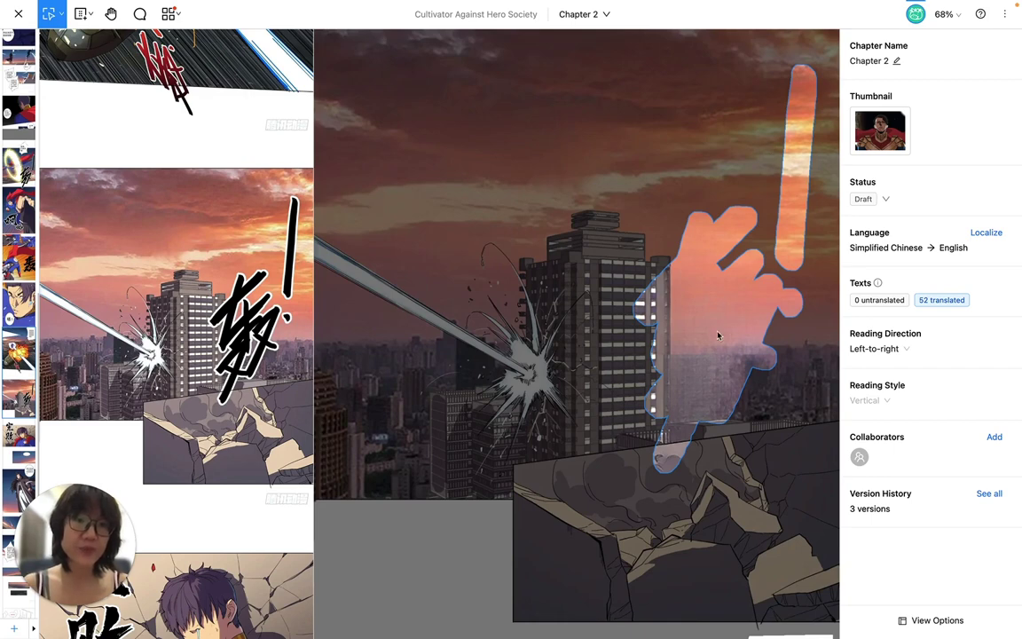
{"action": "left_click", "coordinate": [799, 225]}
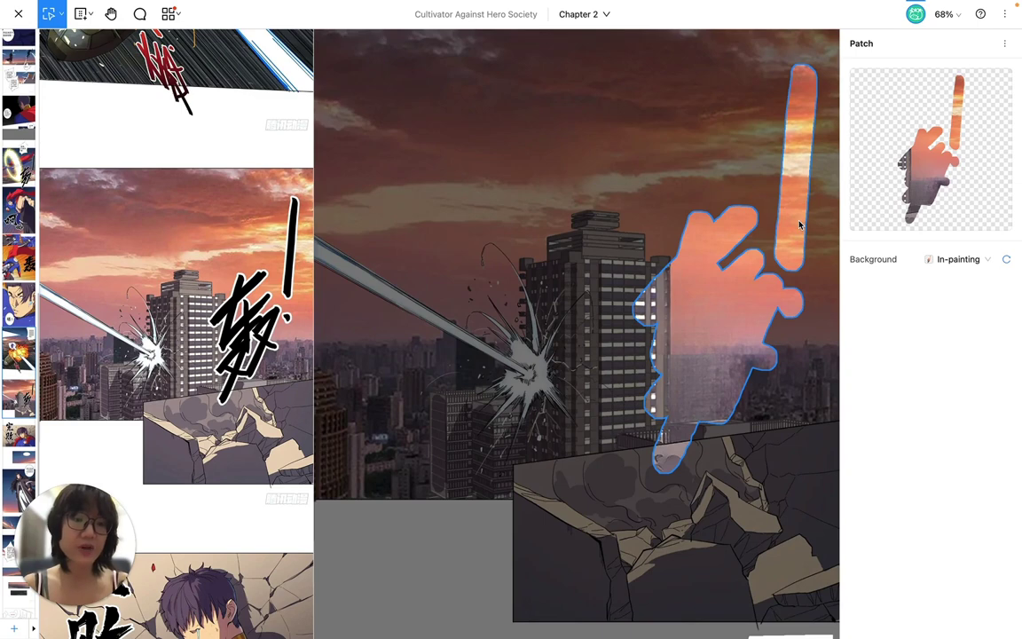
{"action": "key", "text": "Delete"}
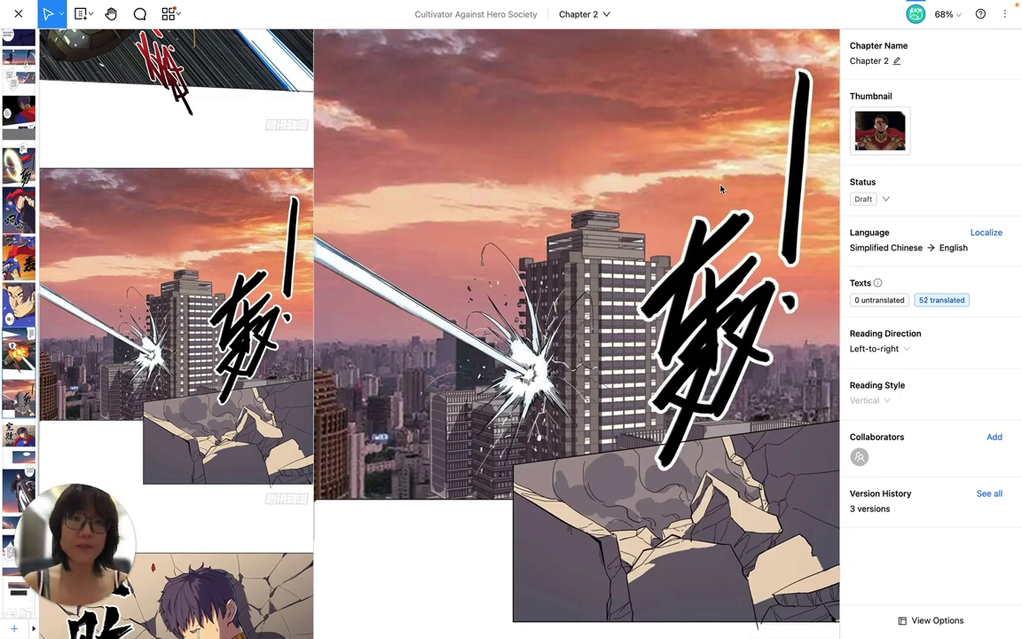
Outline the lettering strokes with Polygon Selection and create an in-painted patch at Expand 0.
{"action": "key", "text": "e"}
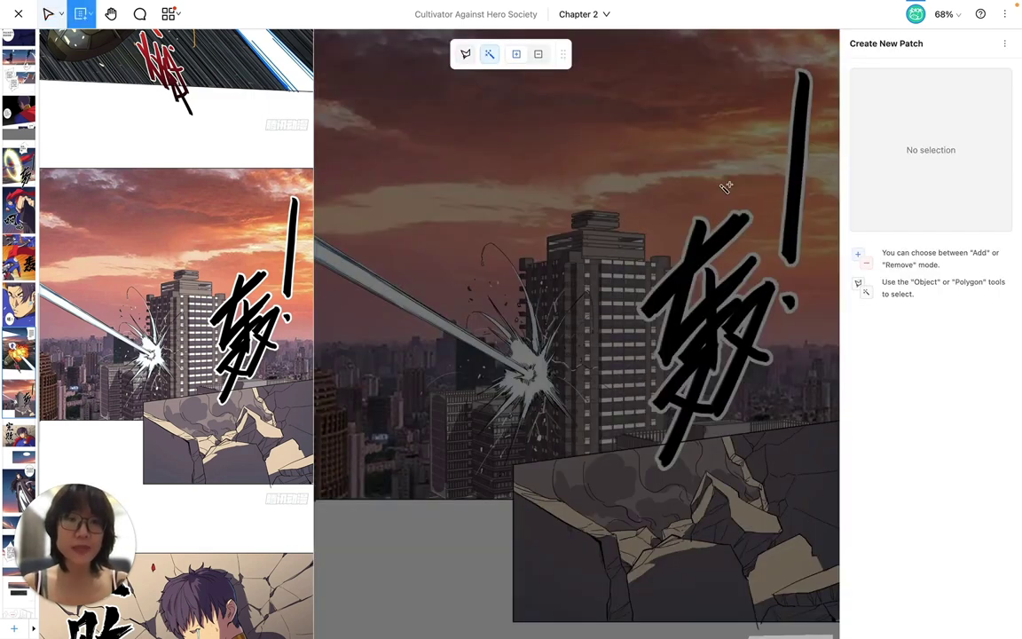
{"action": "left_click", "coordinate": [467, 55]}
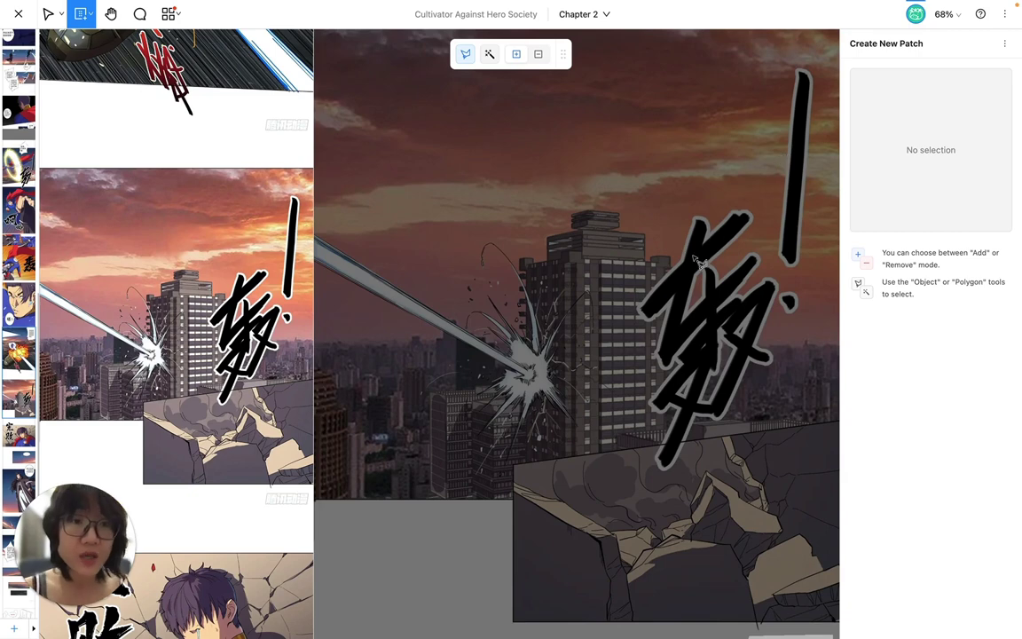
{"action": "left_click", "coordinate": [681, 260]}
{"action": "left_click_drag", "start_coordinate": [681, 260], "coordinate": [702, 214]}
{"action": "left_click", "coordinate": [726, 240]}
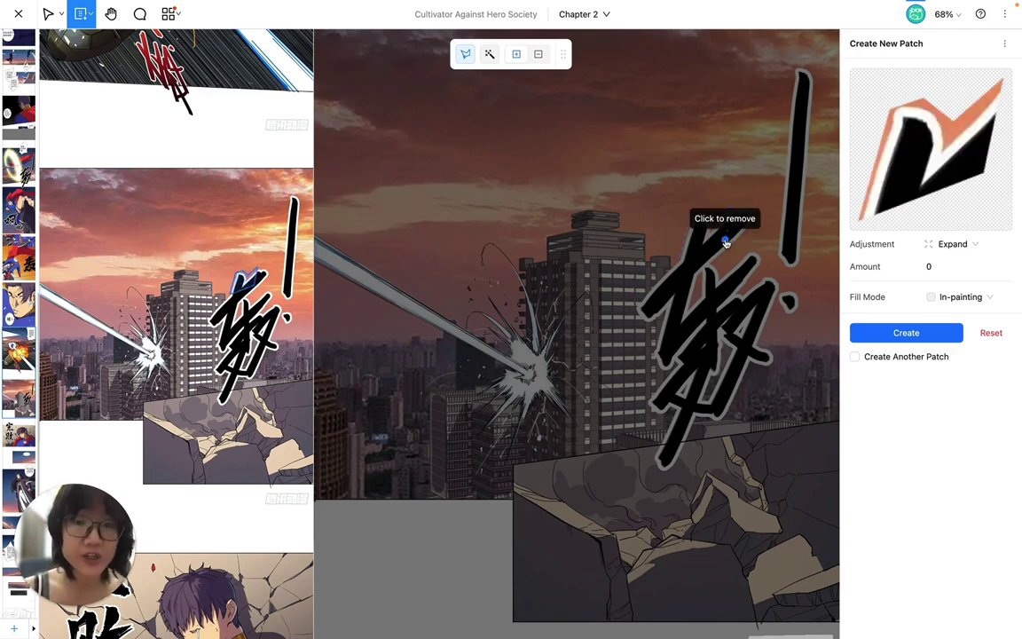
{"action": "left_click", "coordinate": [732, 204]}
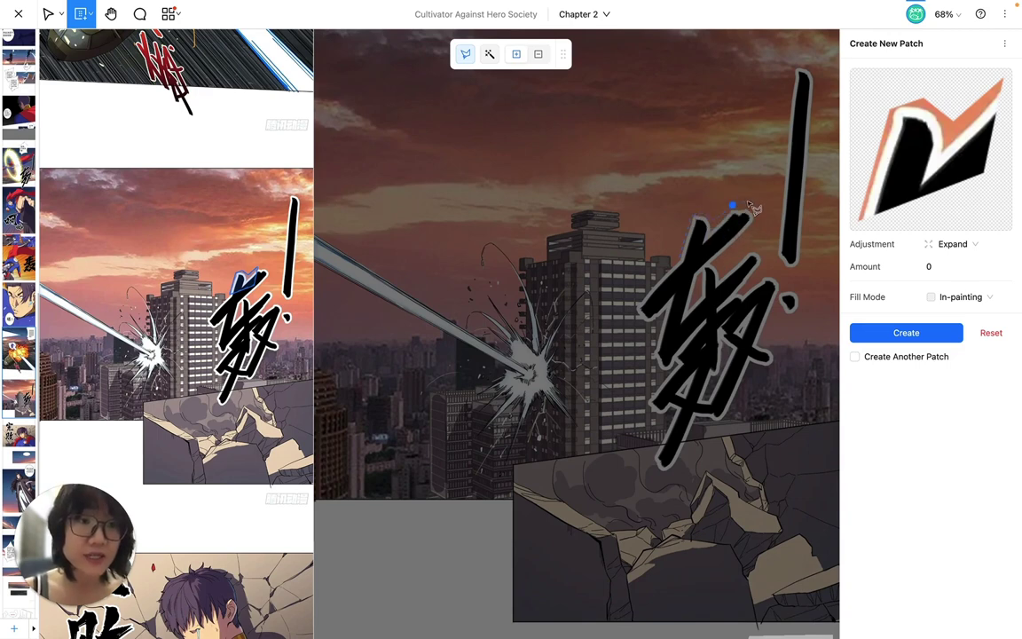
{"action": "left_click", "coordinate": [751, 202]}
{"action": "left_click", "coordinate": [756, 214]}
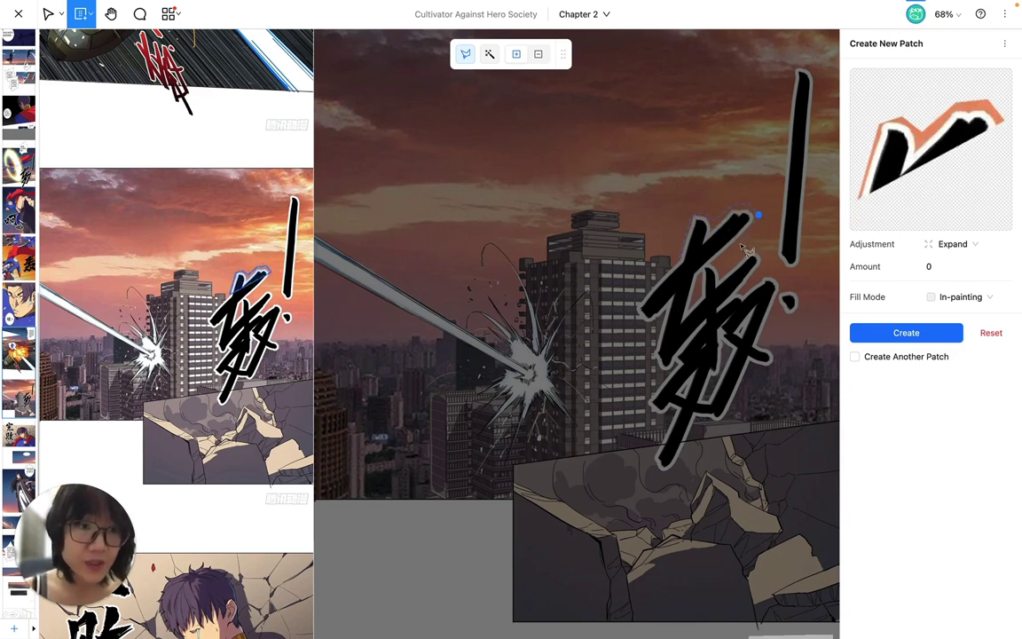
{"action": "left_click", "coordinate": [631, 308]}
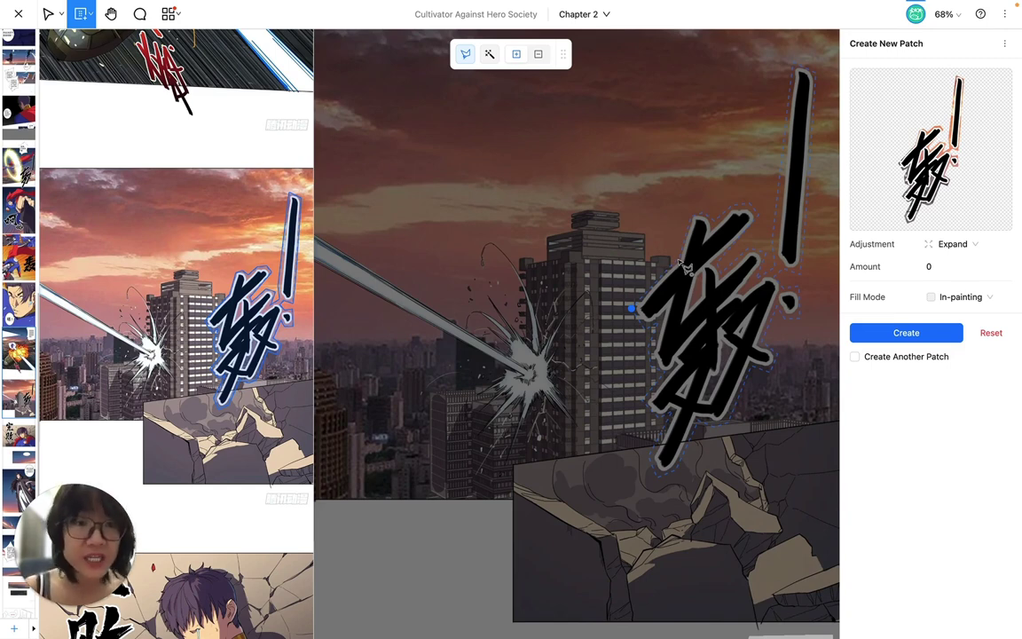
{"action": "left_click", "coordinate": [681, 264]}
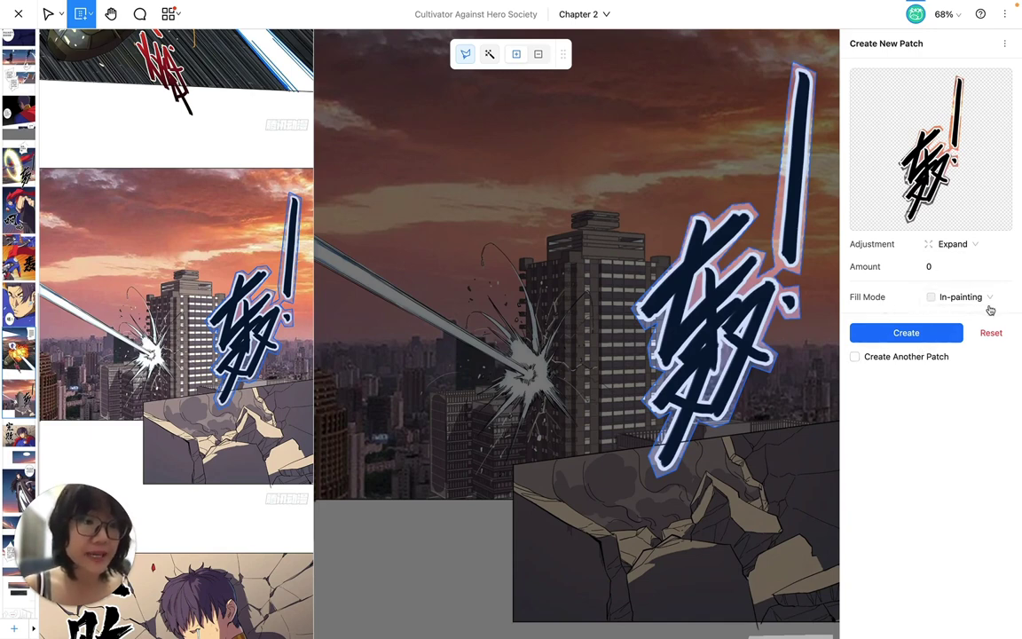
{"action": "left_click", "coordinate": [907, 333]}
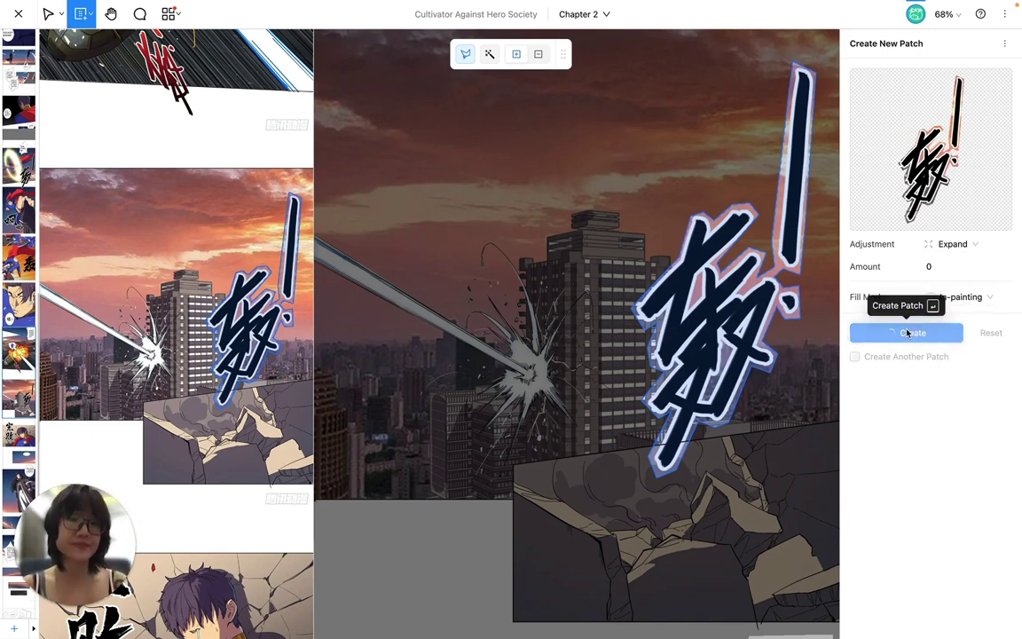